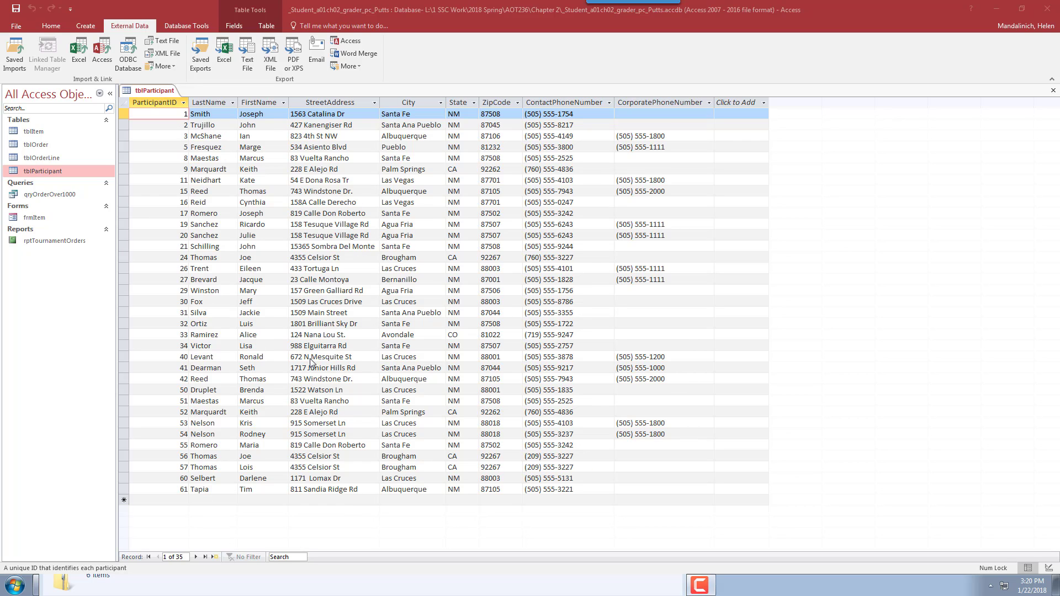
# Examine the field structure of tblParticipant in Design view and return to its datasheet
pyautogui.click(52, 26)
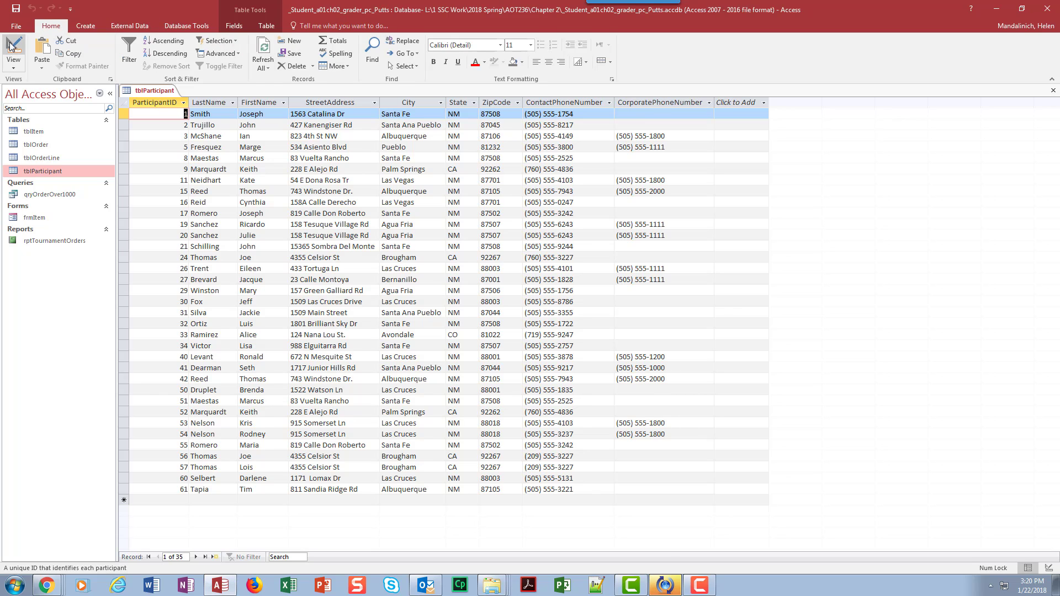
pyautogui.click(12, 48)
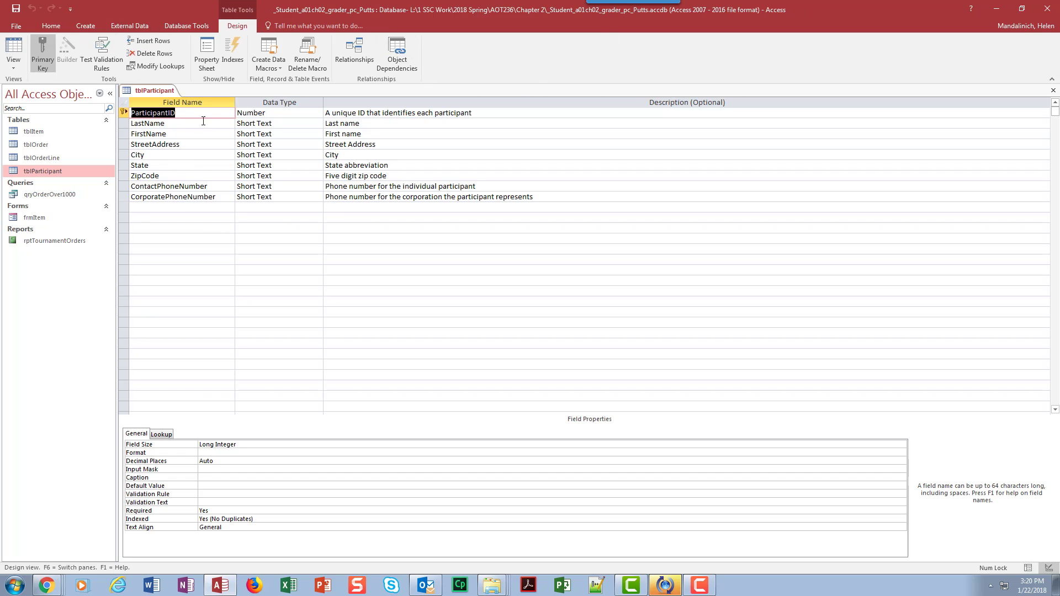
pyautogui.click(12, 49)
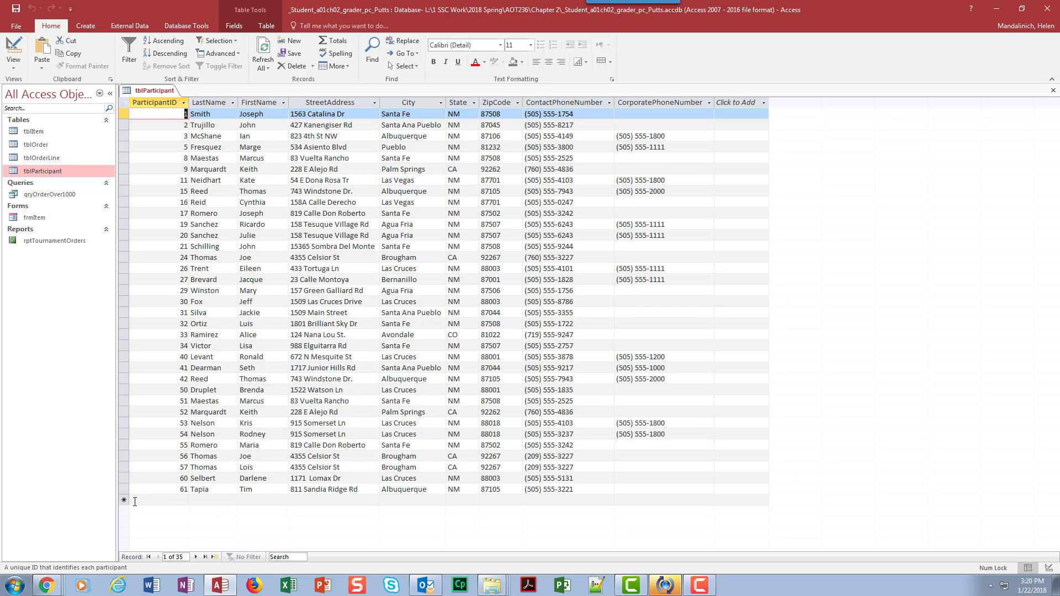
# Start a new record in tblParticipant and enter the participant's ID, last name and first name
pyautogui.click(214, 559)
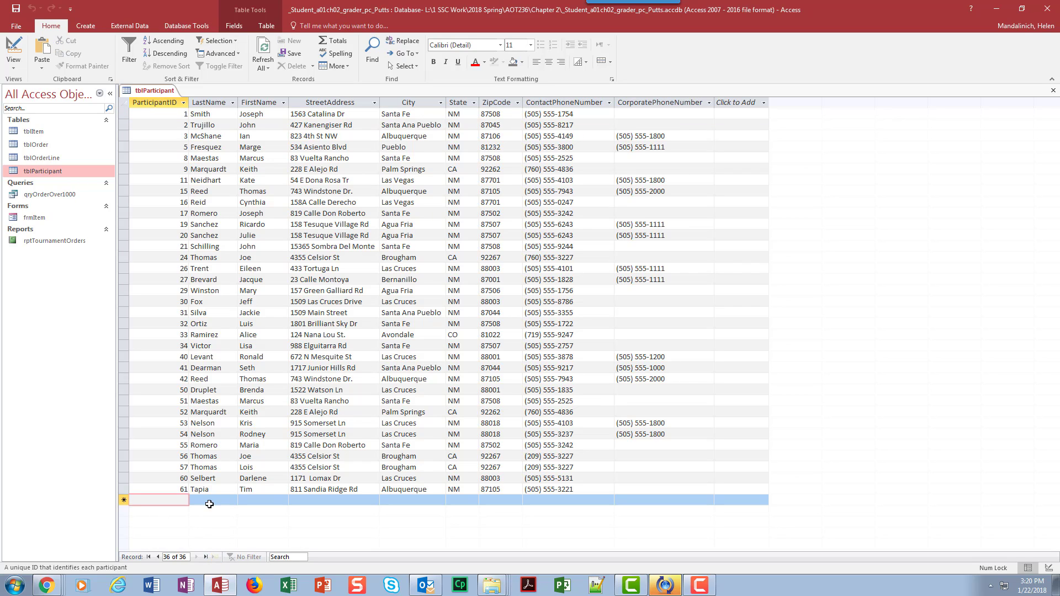
pyautogui.write('62')
pyautogui.press('Tab')
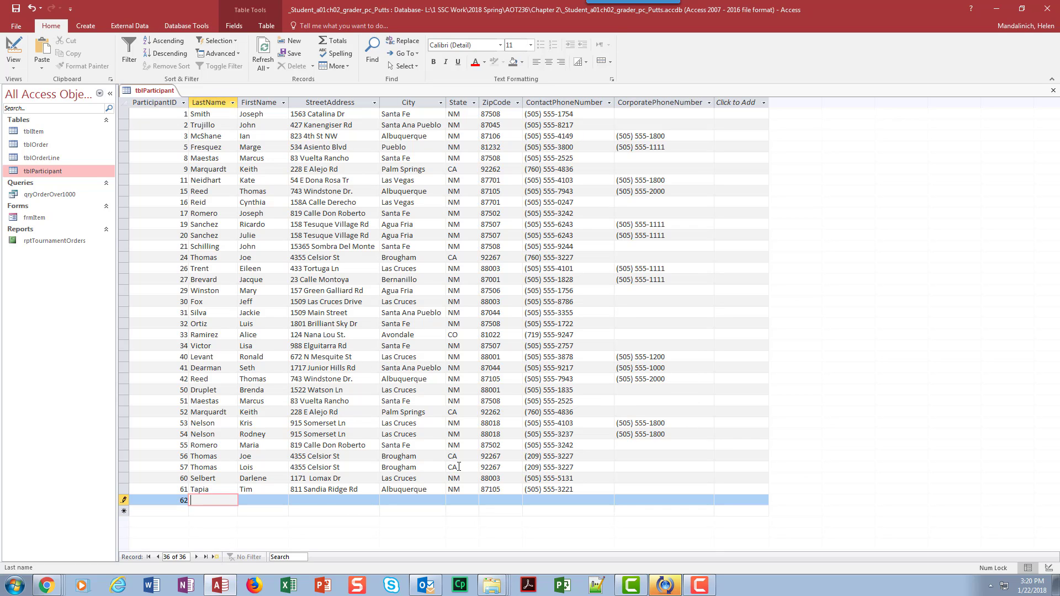
pyautogui.write('Gupta')
pyautogui.press('Tab')
pyautogui.write('S')
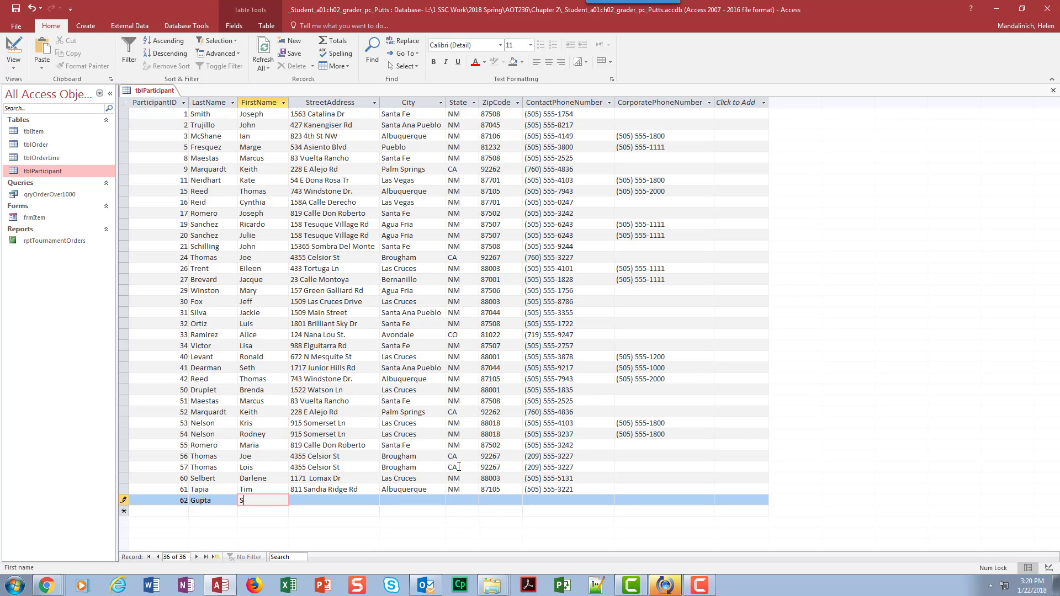
pyautogui.write('anjay')
pyautogui.press('Tab')
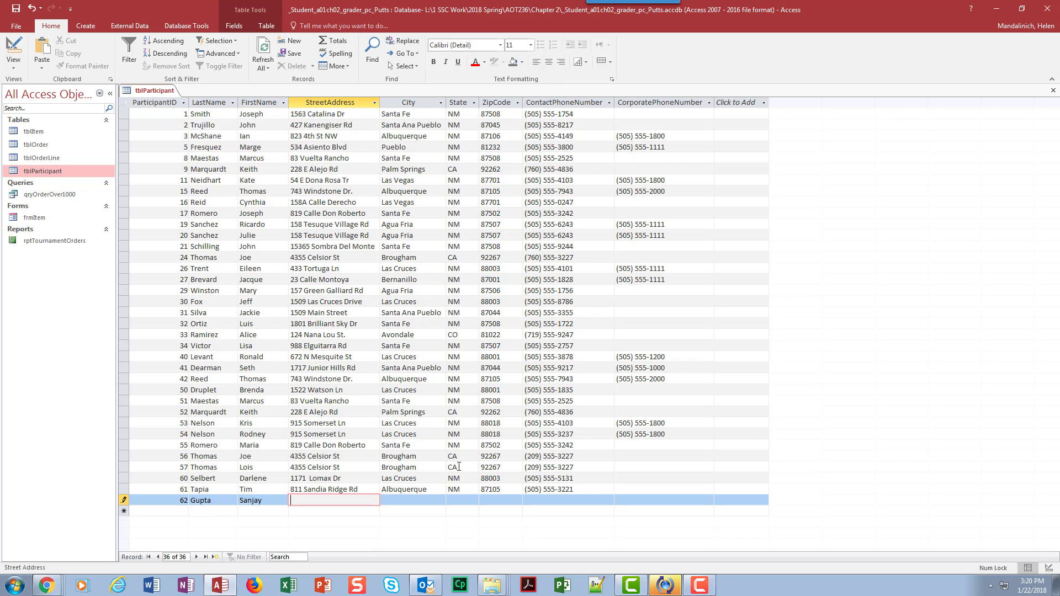
# Fill in the new participant's street address, city, state and ZIP code
pyautogui.write('3544 Cornice Blvd')
pyautogui.press('Tab')
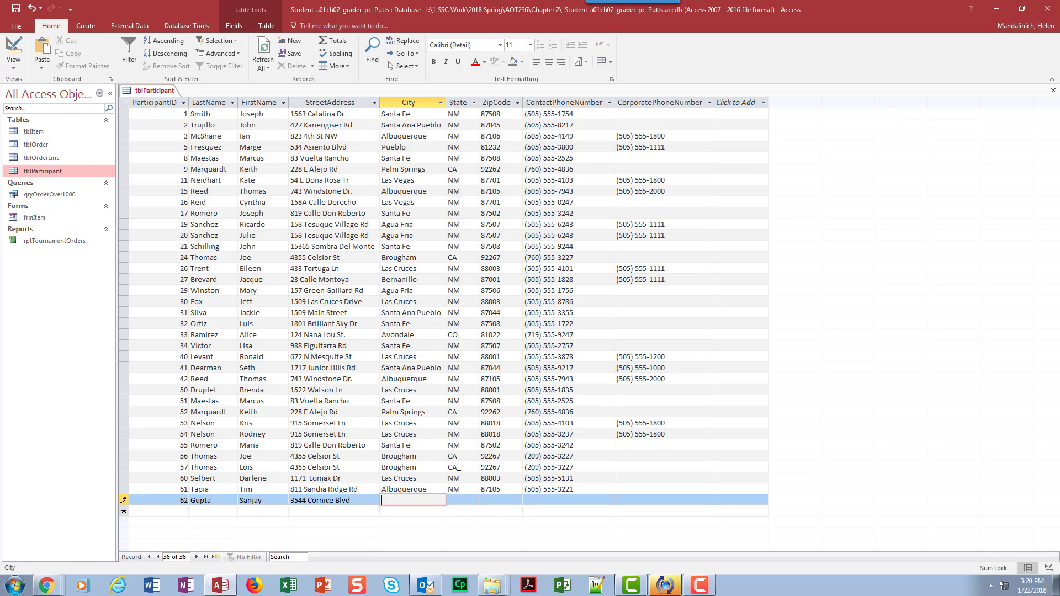
pyautogui.write('Ls')
pyautogui.write('s Cru')
pyautogui.write('ces')
pyautogui.press('Tab')
pyautogui.write('NM')
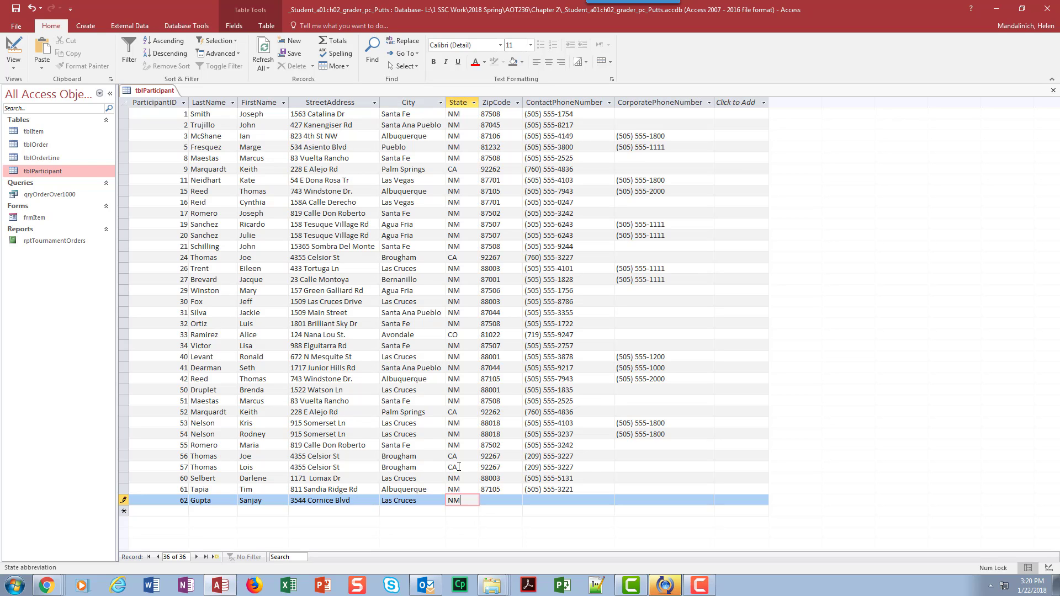
pyautogui.press('Tab')
pyautogui.write('880')
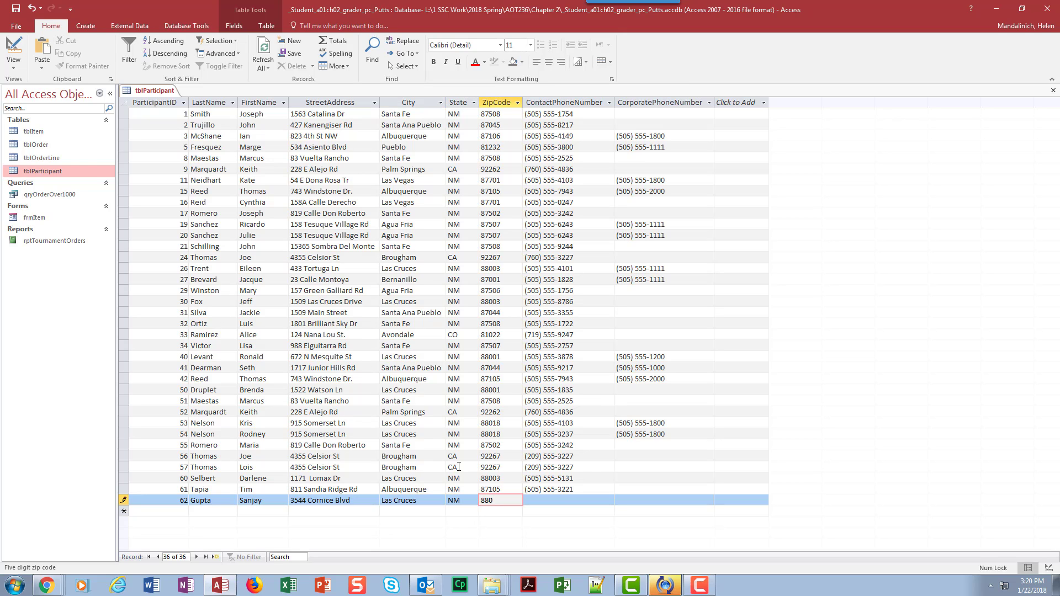
pyautogui.write('01')
# Enter the new participant's contact phone number and complete the record with the corporate phone number left blank
pyautogui.press('Tab')
pyautogui.write('505) ')
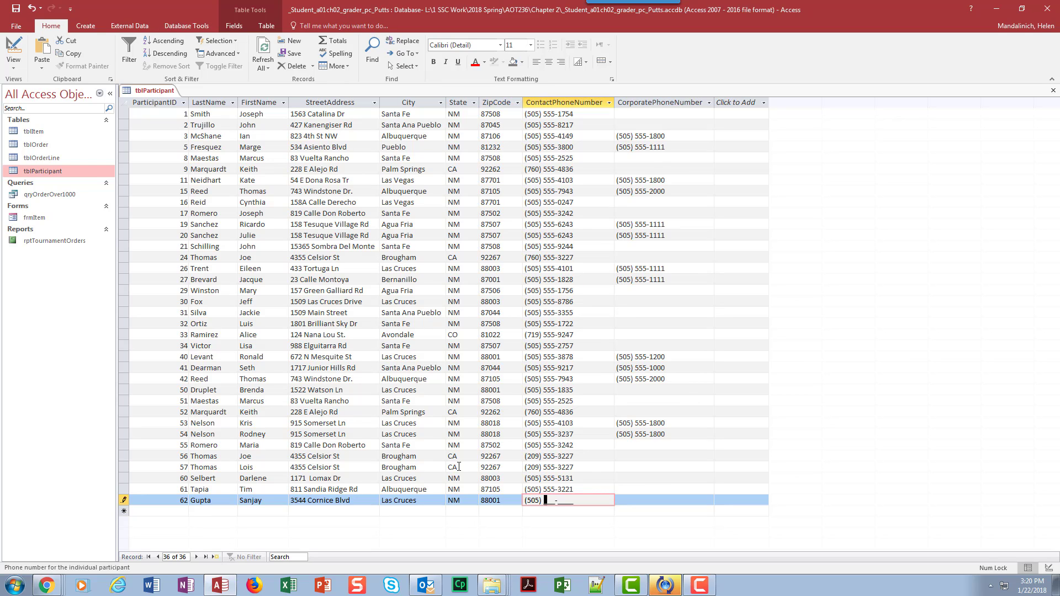
pyautogui.write('555-7789')
pyautogui.press('Tab')
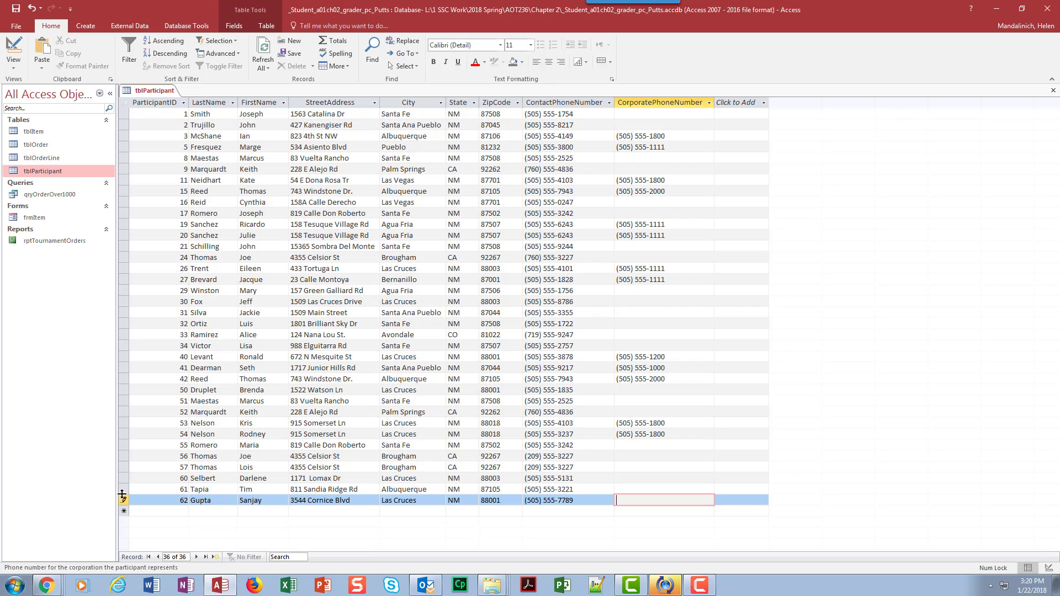
pyautogui.press('Tab')
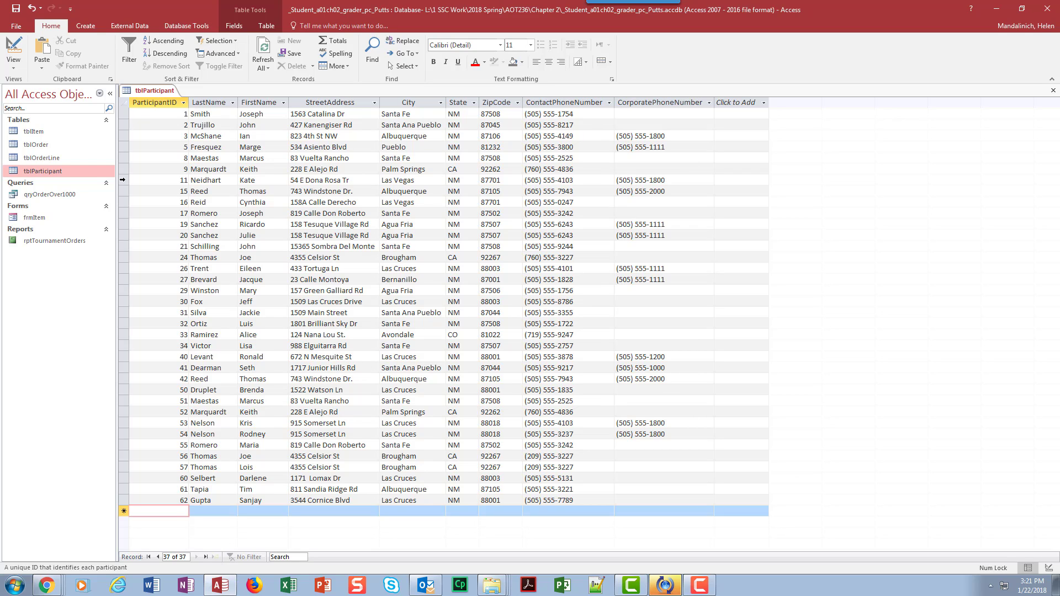
# Delete the seventh record from tblParticipant
pyautogui.click(123, 180)
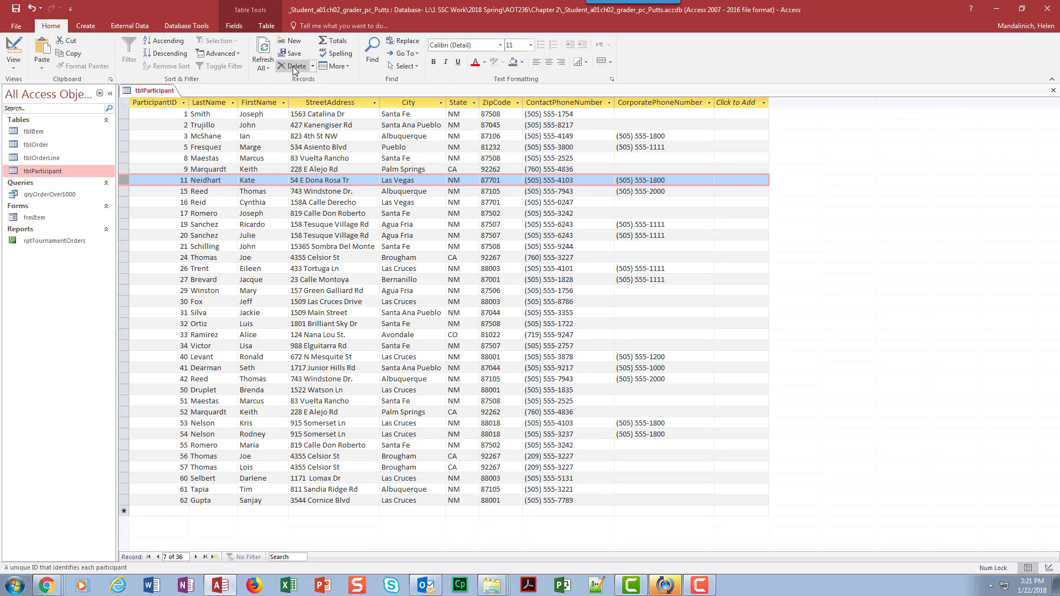
pyautogui.rightClick(125, 179)
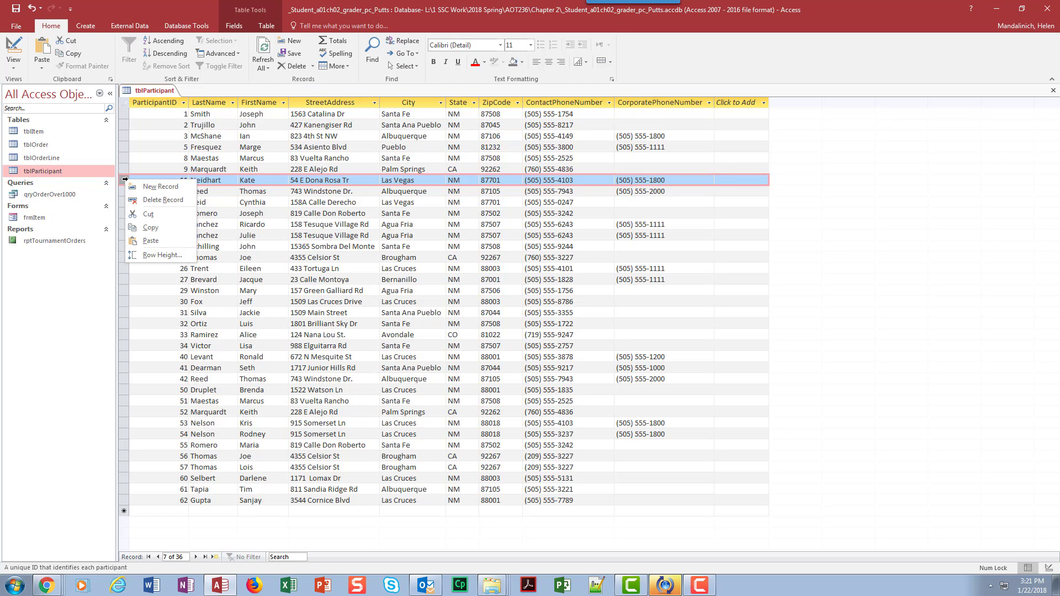
pyautogui.click(133, 200)
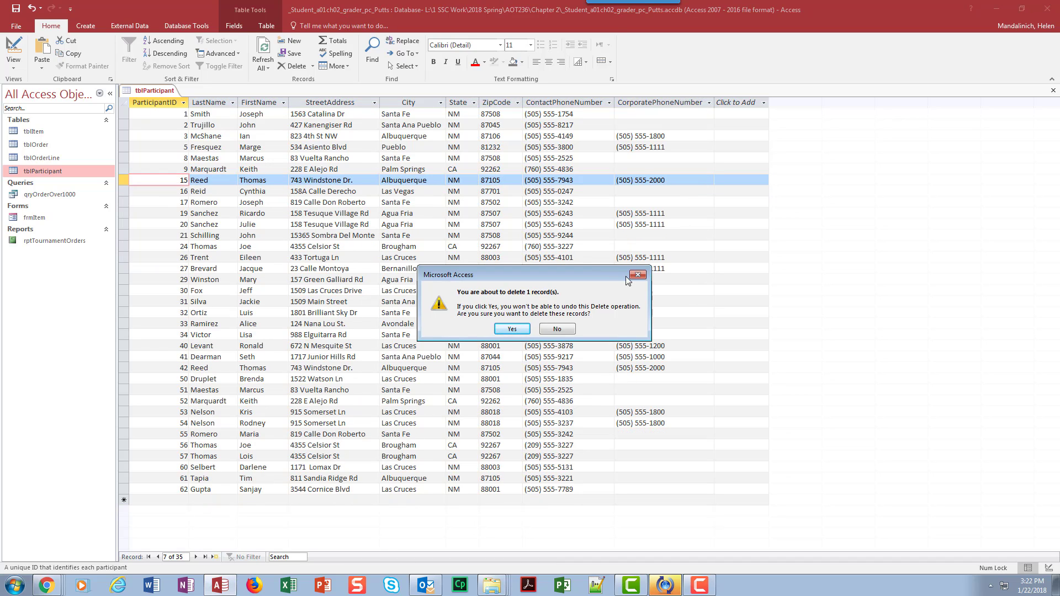
pyautogui.click(513, 329)
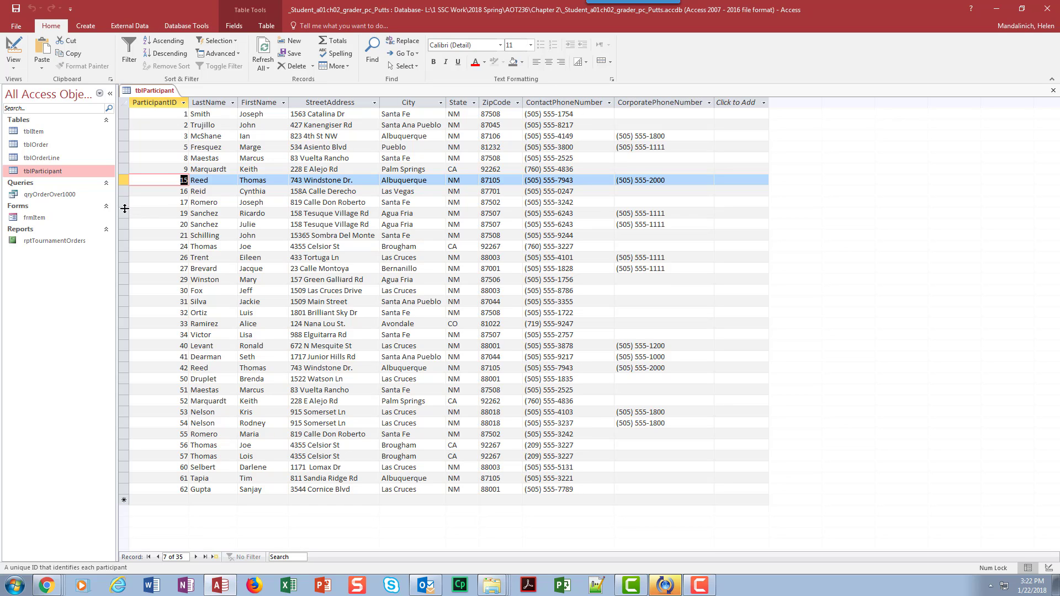
# Delete the CorporatePhoneNumber field from tblParticipant and check the remaining field list in Design view
pyautogui.click(653, 101)
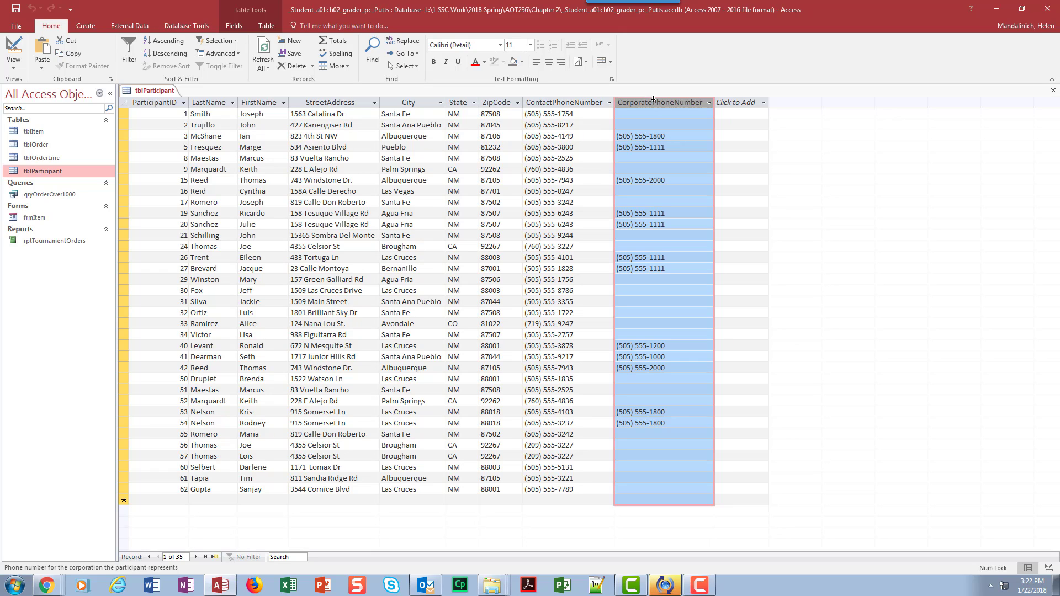
pyautogui.click(296, 67)
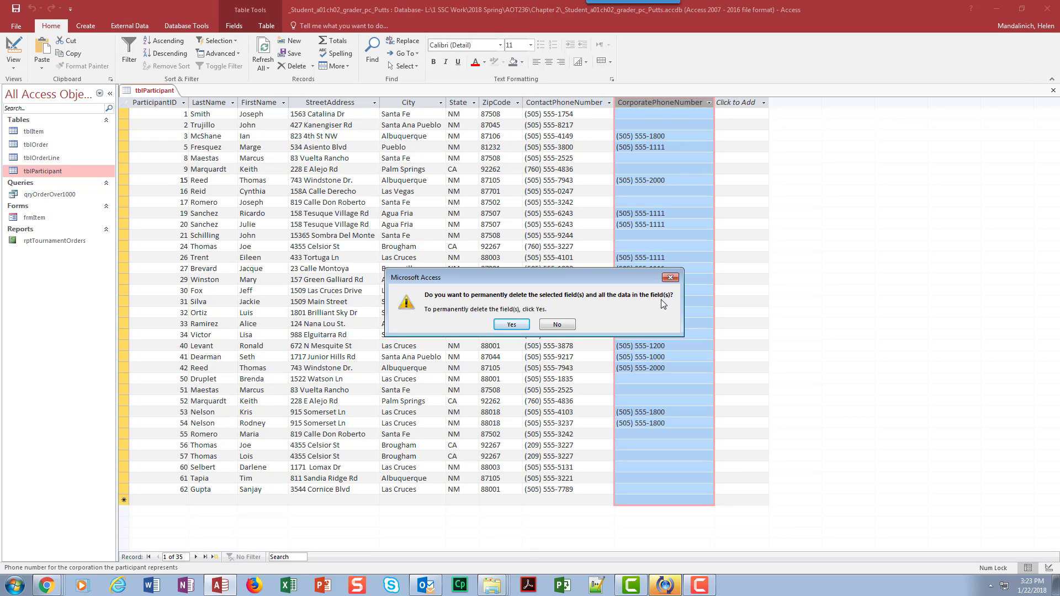
pyautogui.click(513, 326)
pyautogui.click(512, 325)
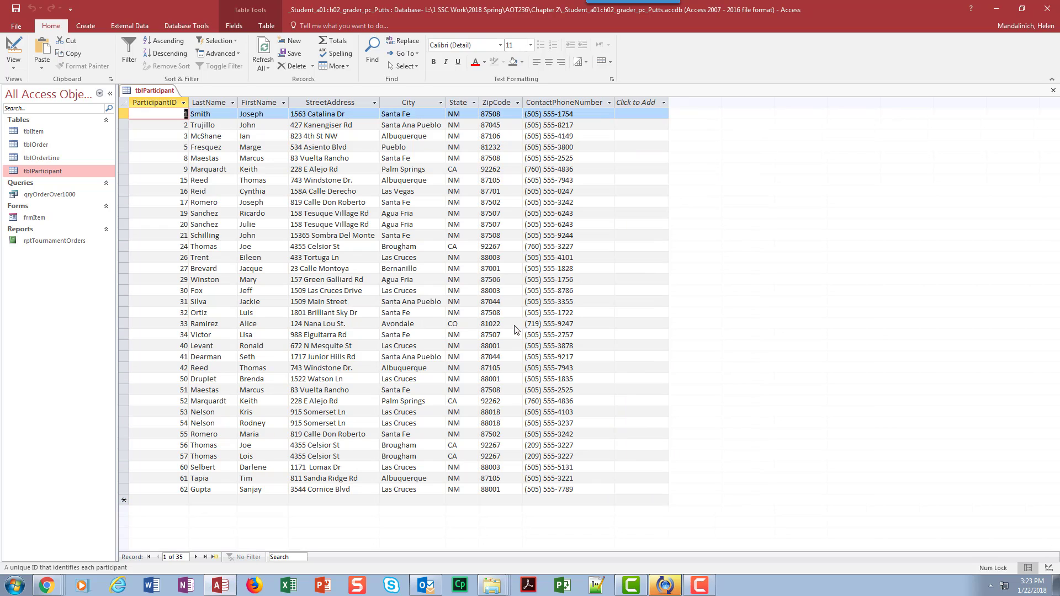
pyautogui.click(13, 50)
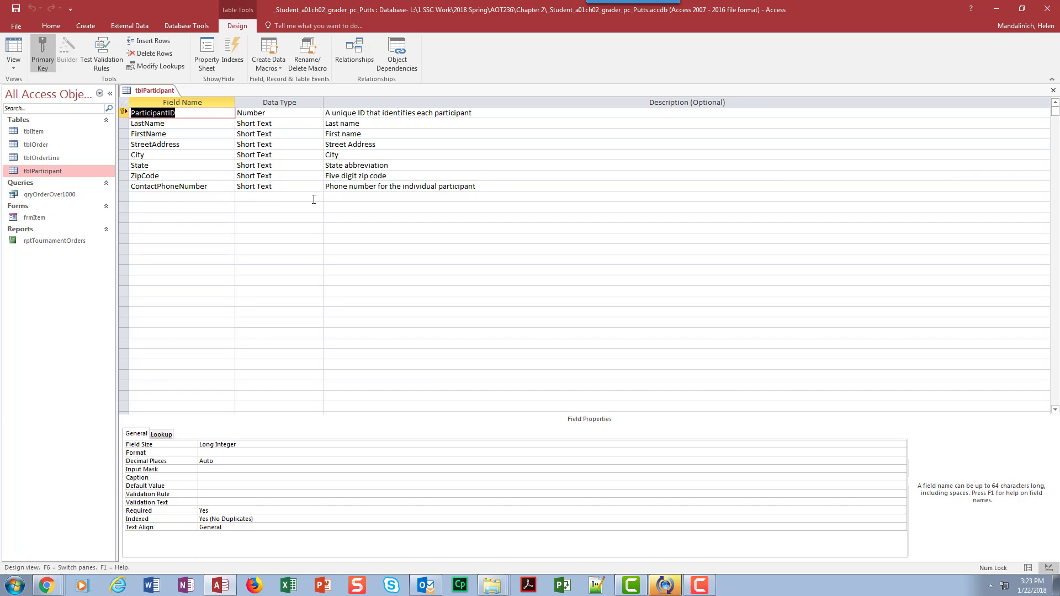
pyautogui.click(13, 52)
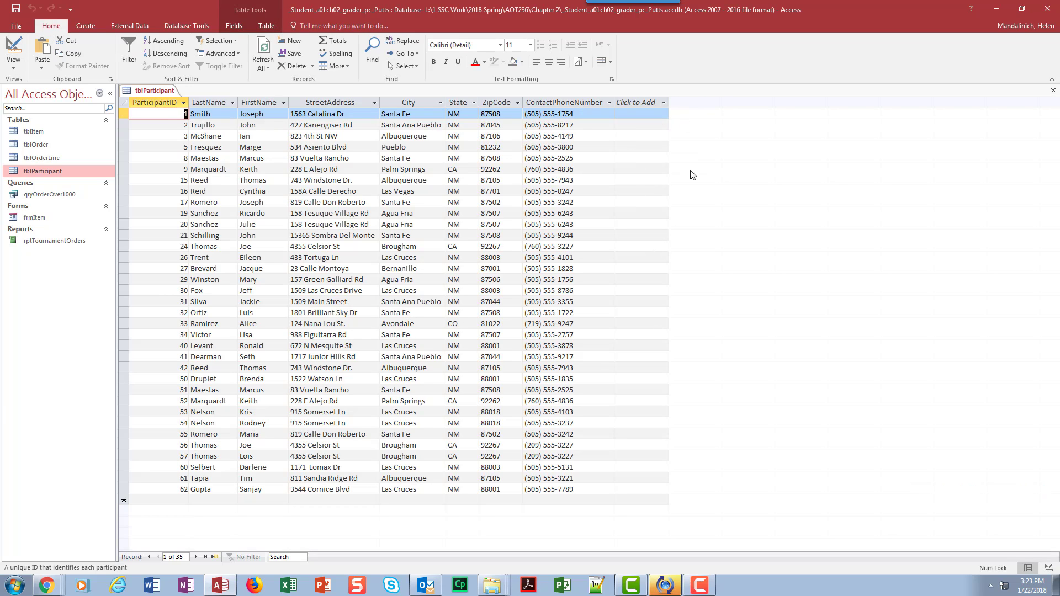
# Close tblParticipant and create a new blank table in Design view
pyautogui.click(1053, 91)
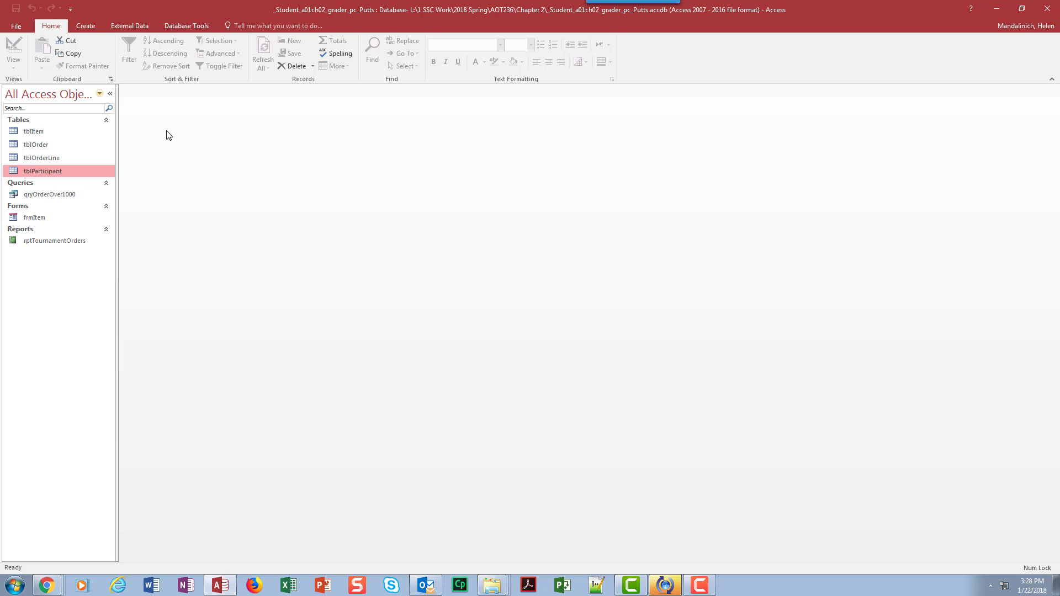
pyautogui.click(81, 22)
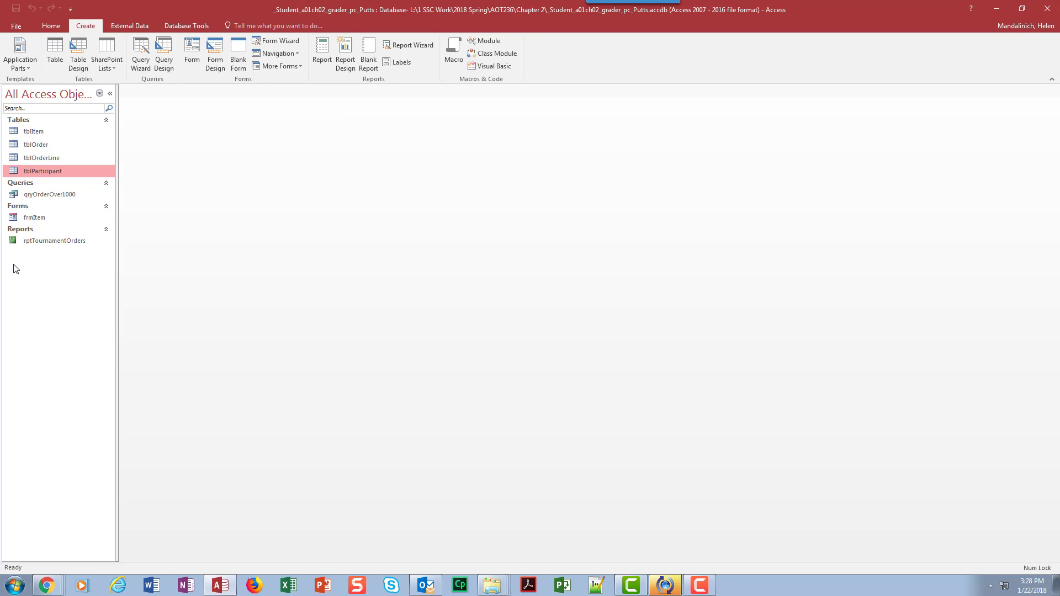
pyautogui.click(69, 39)
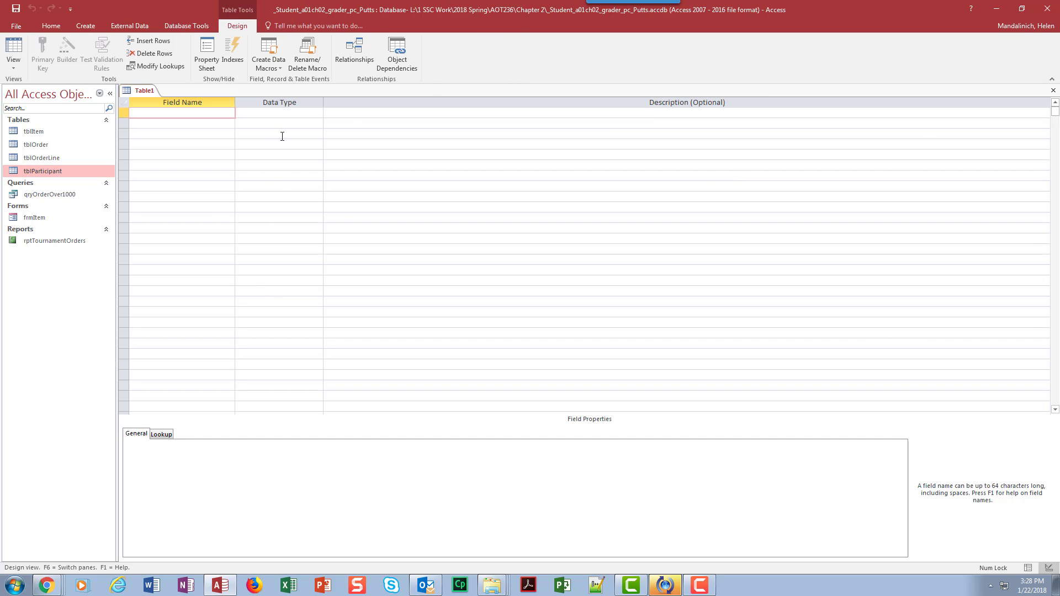
# Examine the field names, data types and descriptions of tblParticipant in Design view as a reference, and close it
pyautogui.doubleClick(30, 172)
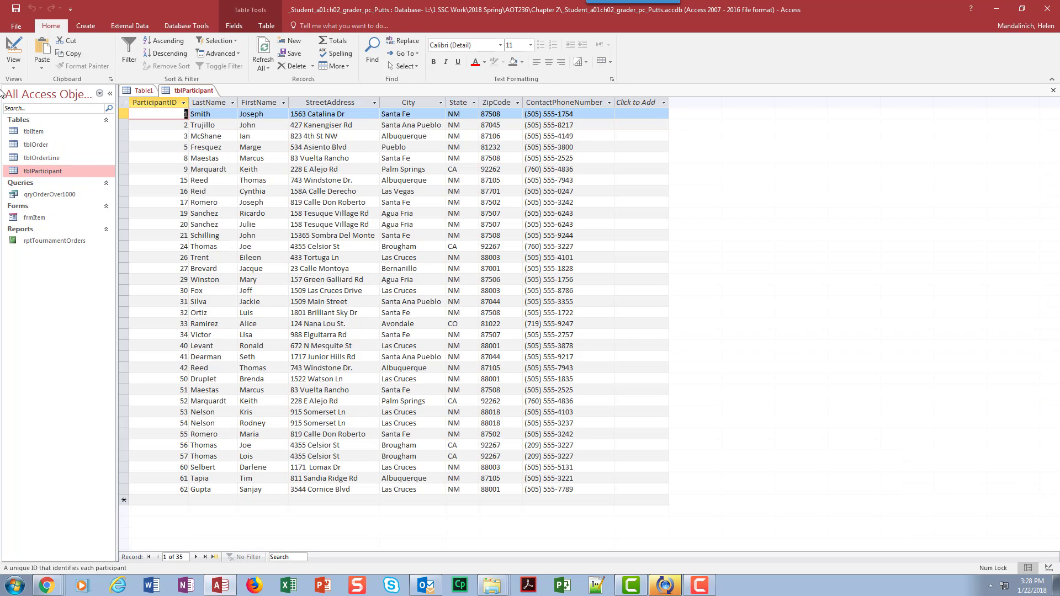
pyautogui.click(14, 45)
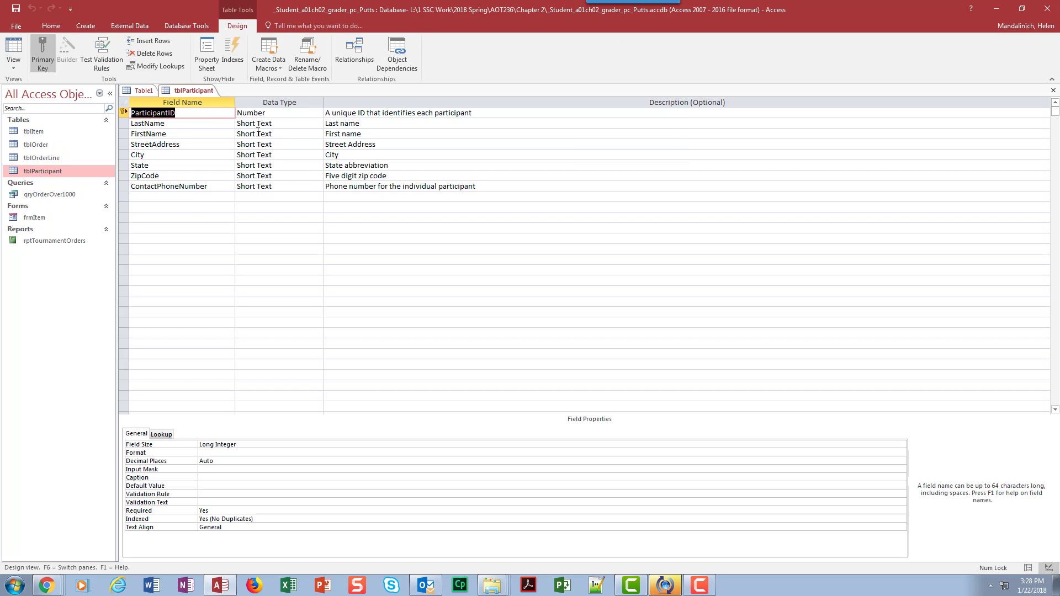
pyautogui.click(1053, 90)
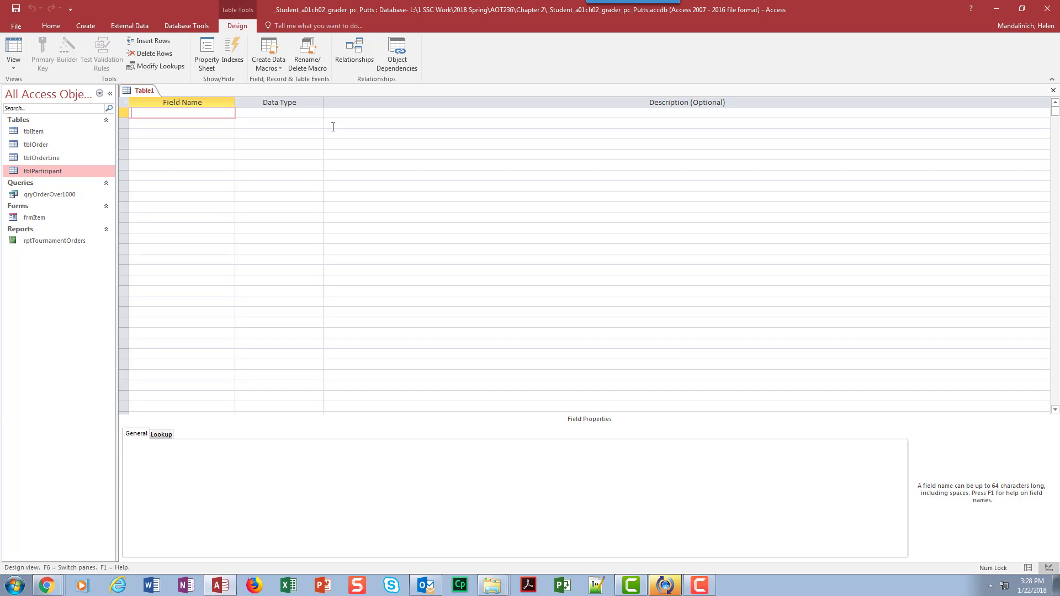
# Add a Short Text field named CompanyName to the new table with the description "Name of company"
pyautogui.write('CompanyName')
pyautogui.press('Tab')
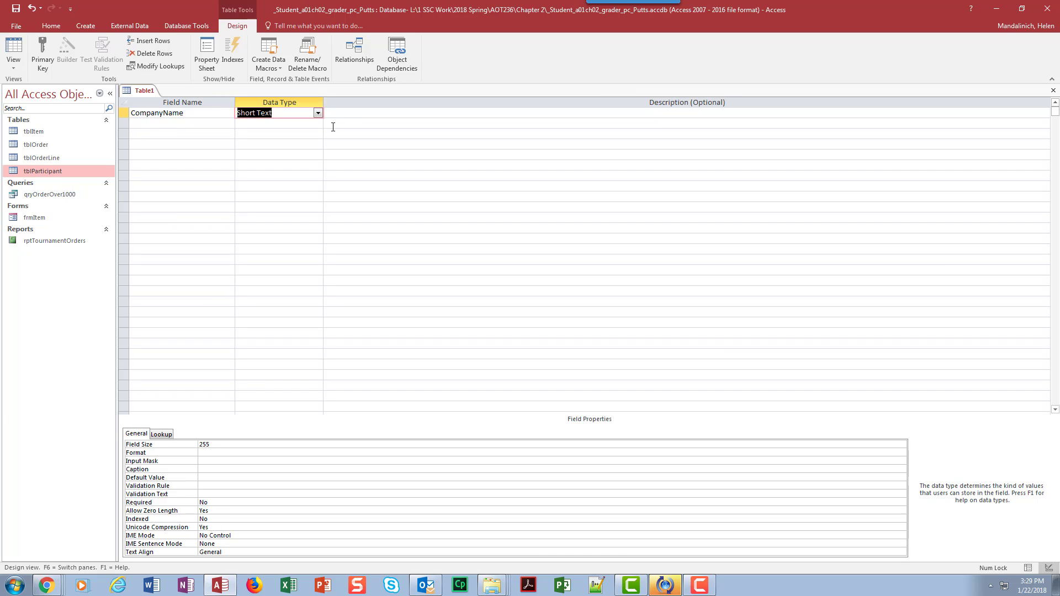
pyautogui.press('Tab')
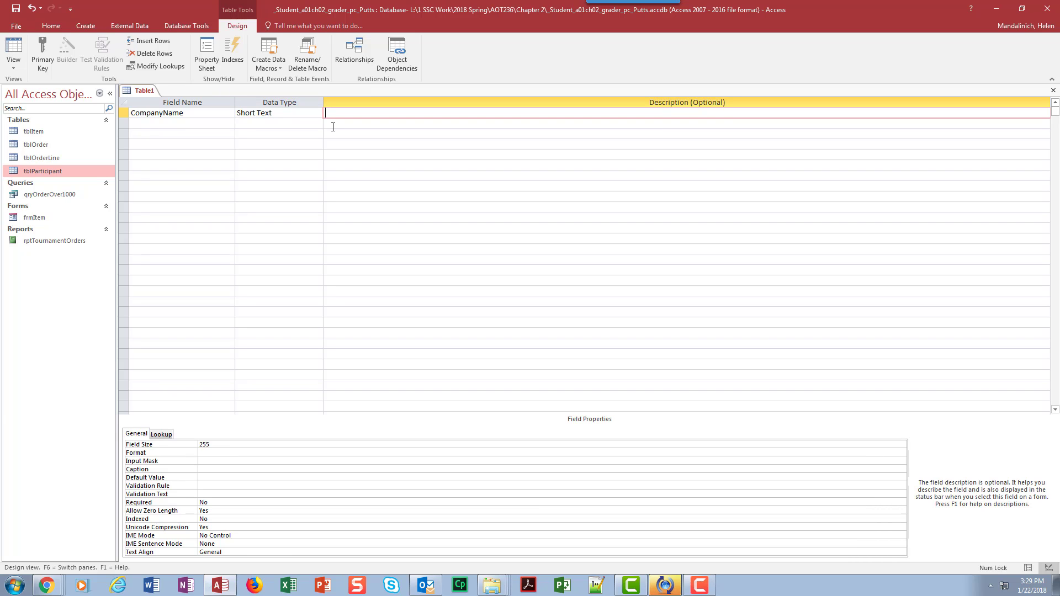
pyautogui.write('Name Of company')
# Set the CompanyName field's size to 50 and open its Caption property for editing
pyautogui.click(217, 444)
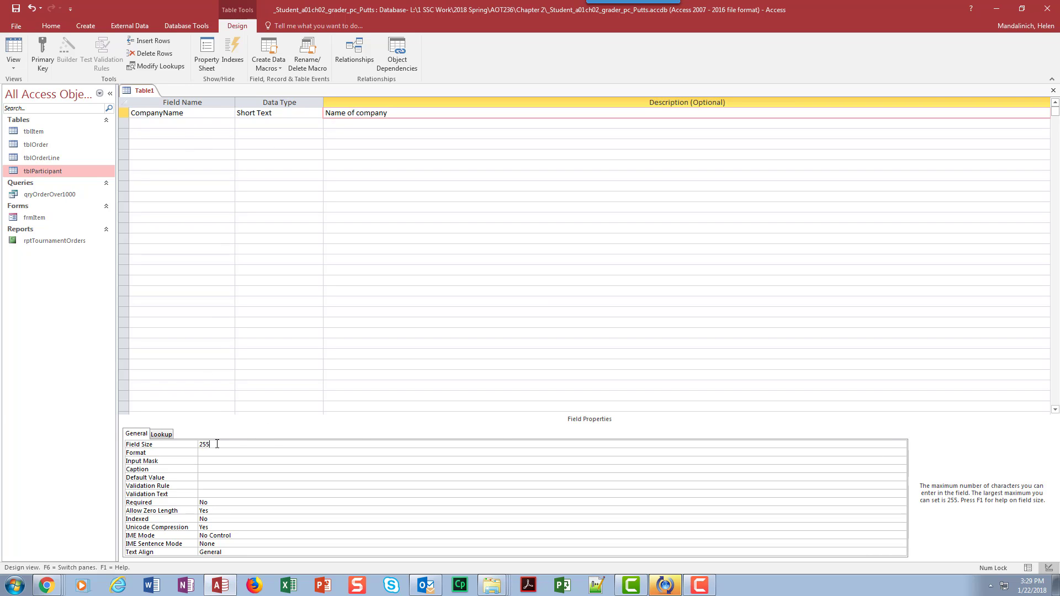
pyautogui.click(196, 445)
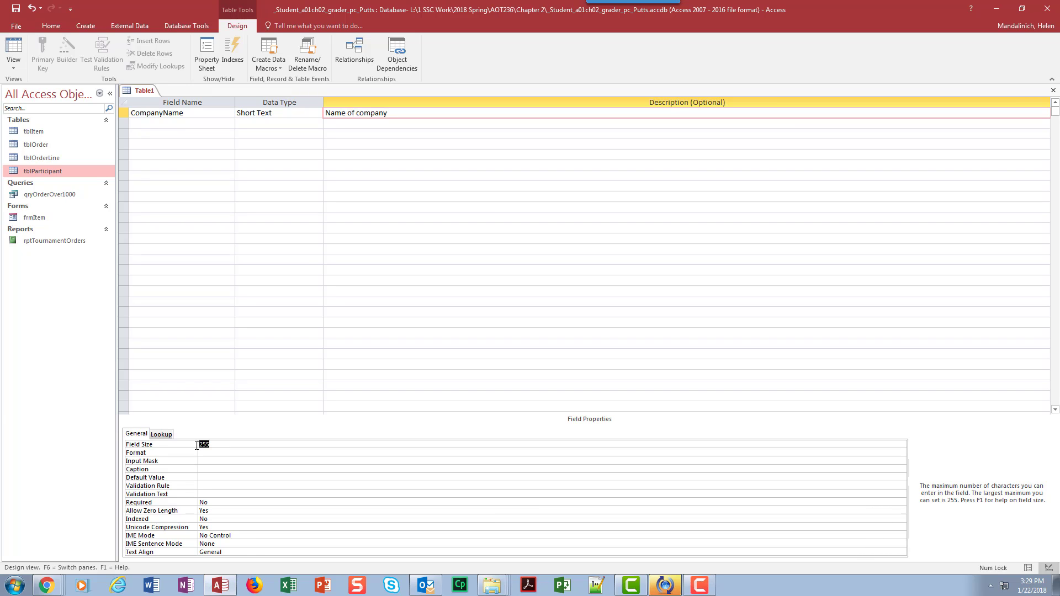
pyautogui.write('50')
pyautogui.click(223, 468)
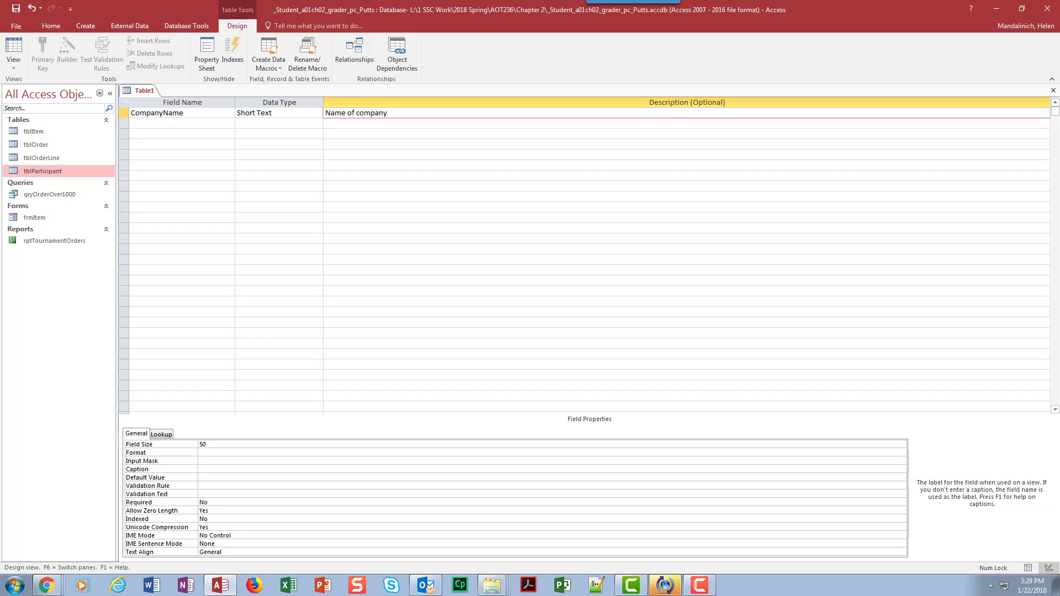